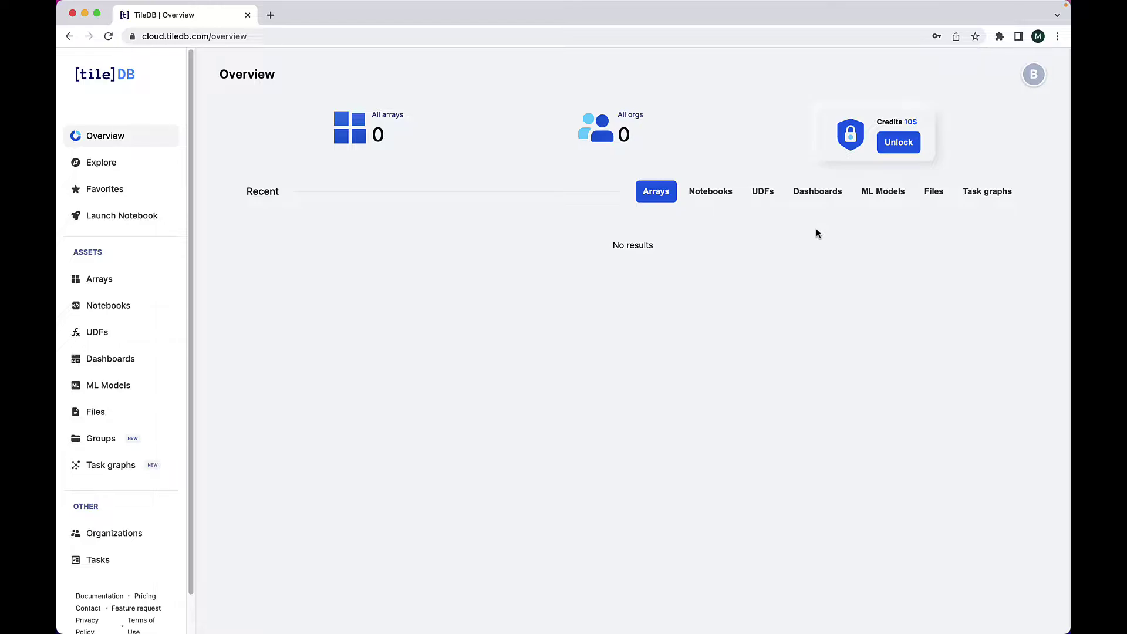
Apply to unlock the $10 credits with data type "parquet" and use case "Experiment with the NYC taxi dataset to find the most popular pickup locations in Brooklyn".
{"action": "left_click", "coordinate": [895, 151]}
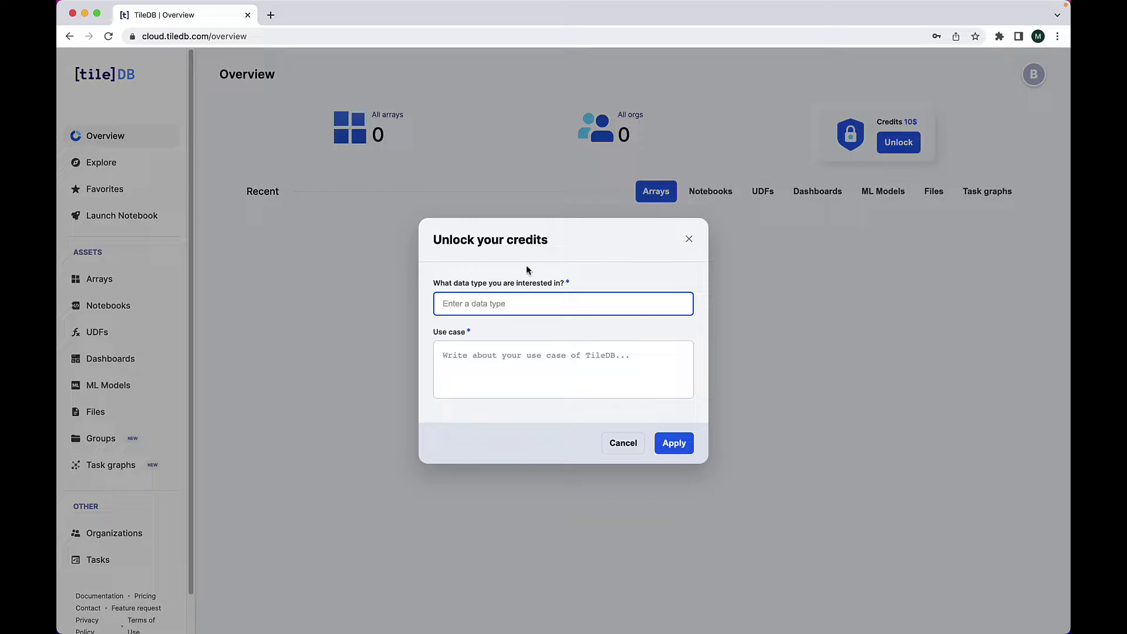
{"action": "type", "text": "parquet"}
{"action": "key", "text": "Tab"}
{"action": "type", "text": "Experiment with the NYC taxi dataset to find the most popular pickup locations in Brooklyn"}
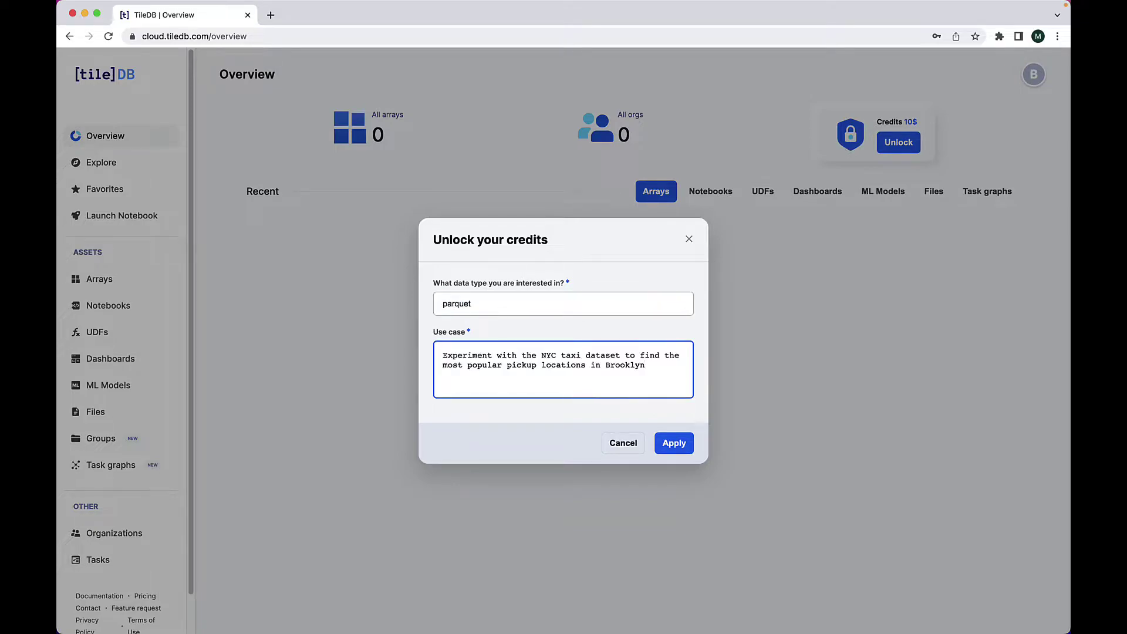
{"action": "left_click", "coordinate": [674, 444]}
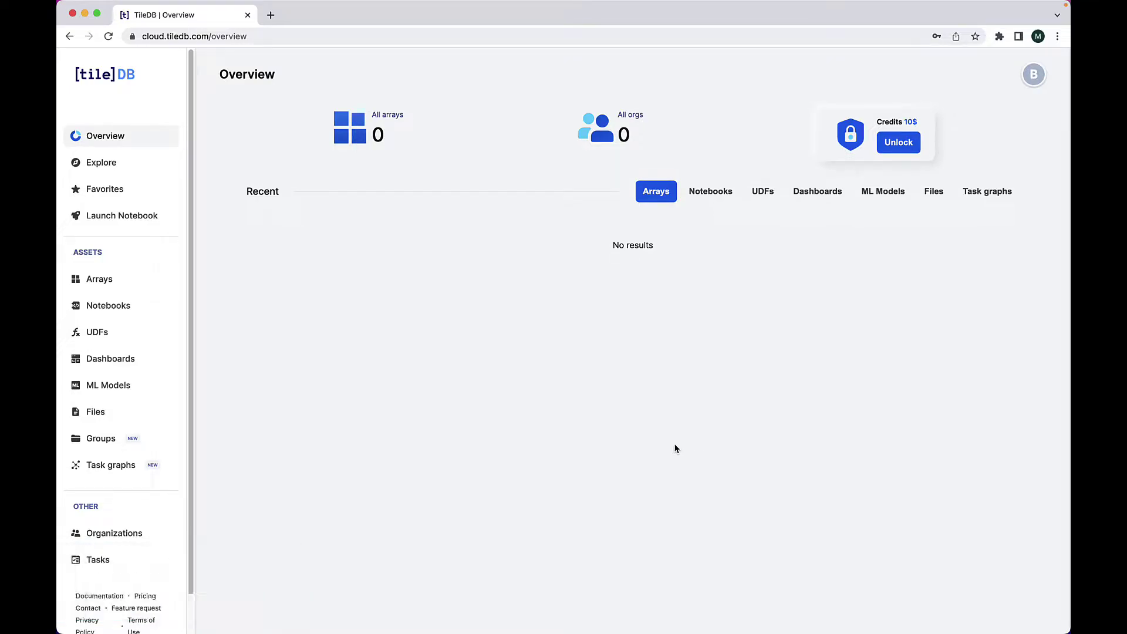
Check the remaining credits on the account's billing page.
{"action": "left_click", "coordinate": [1032, 74]}
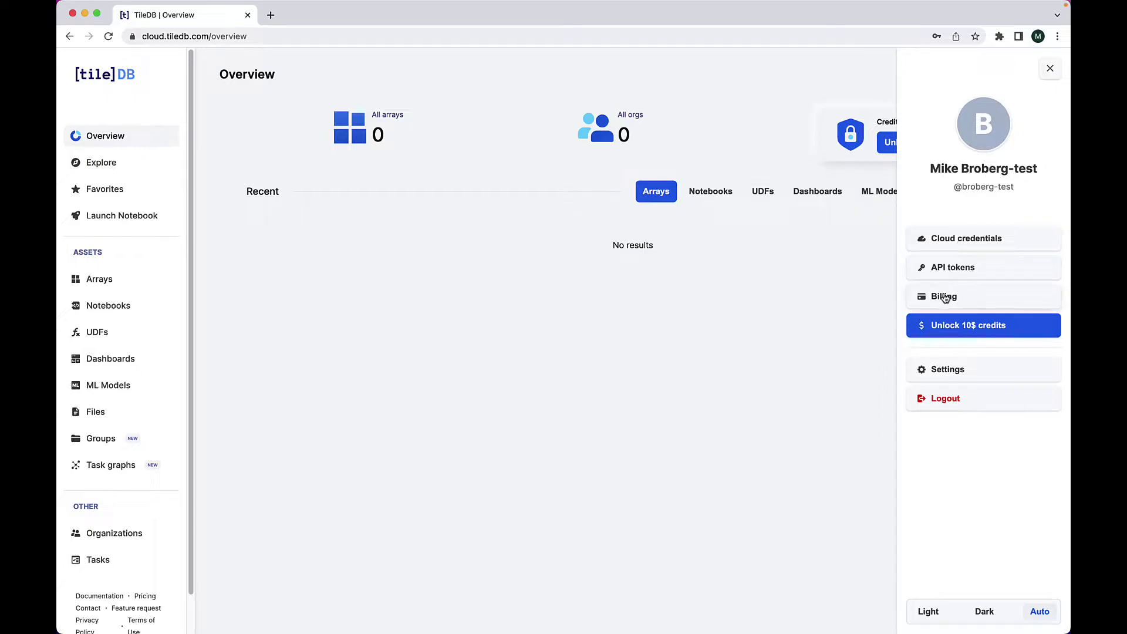
{"action": "left_click", "coordinate": [943, 296]}
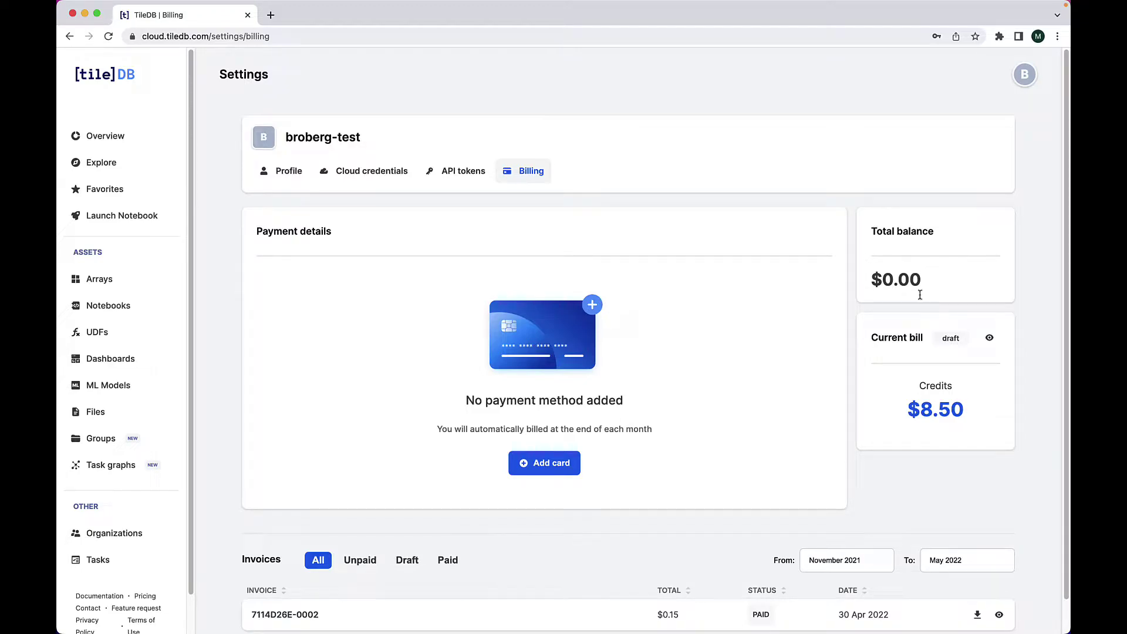
Find the dataframe_basics notebook among the public TileDB-Inc groups in Explore and launch it.
{"action": "left_click", "coordinate": [121, 163]}
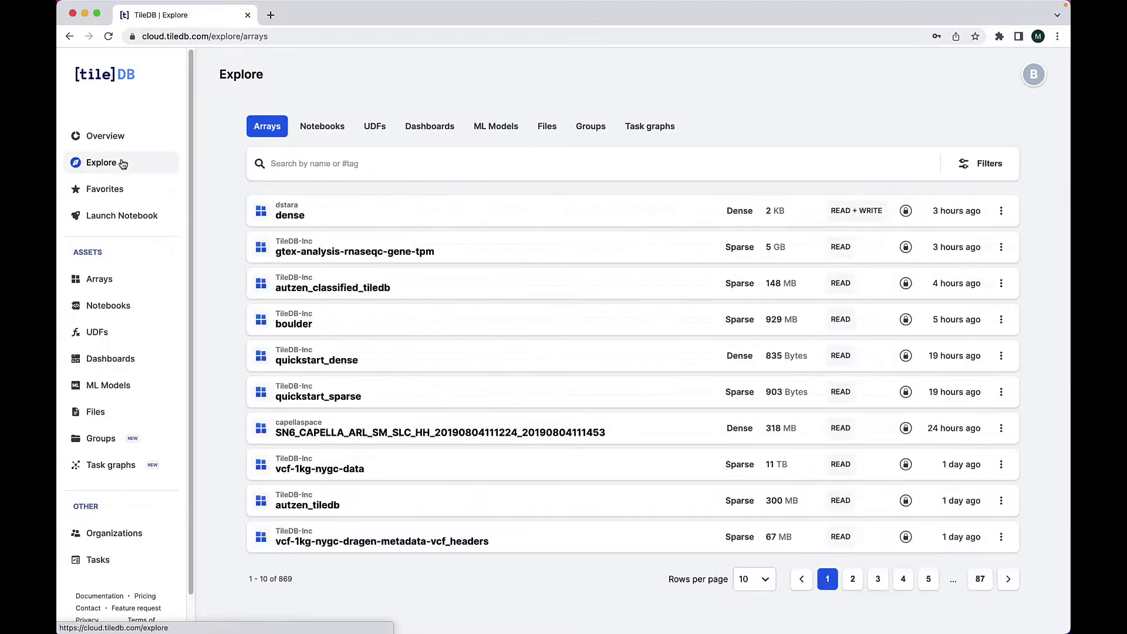
{"action": "left_click", "coordinate": [582, 131]}
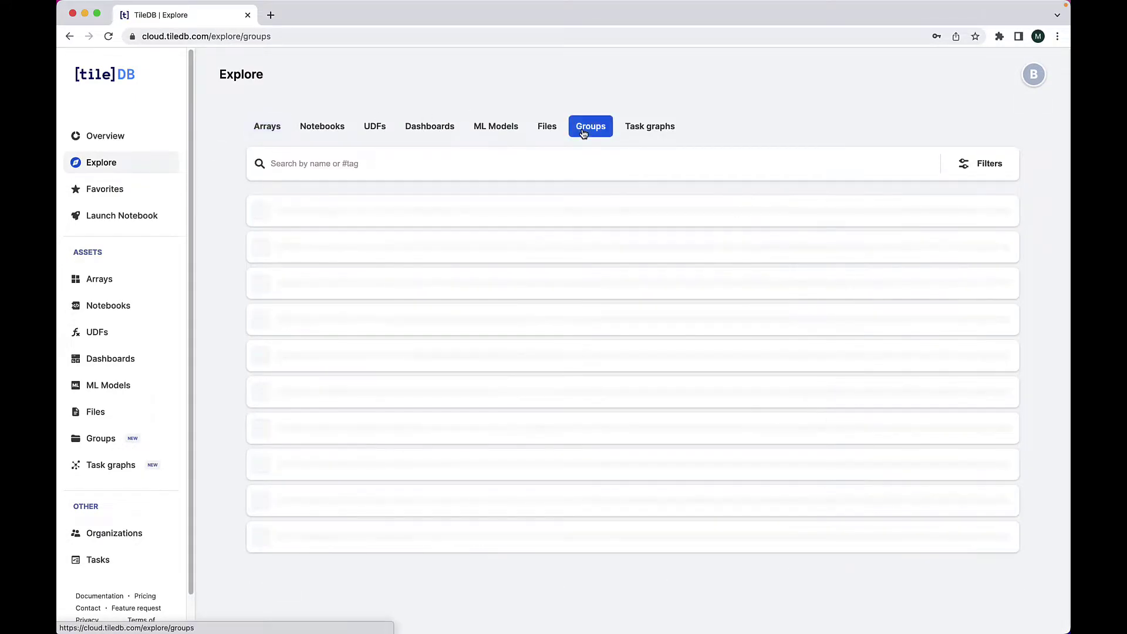
{"action": "left_click", "coordinate": [317, 311]}
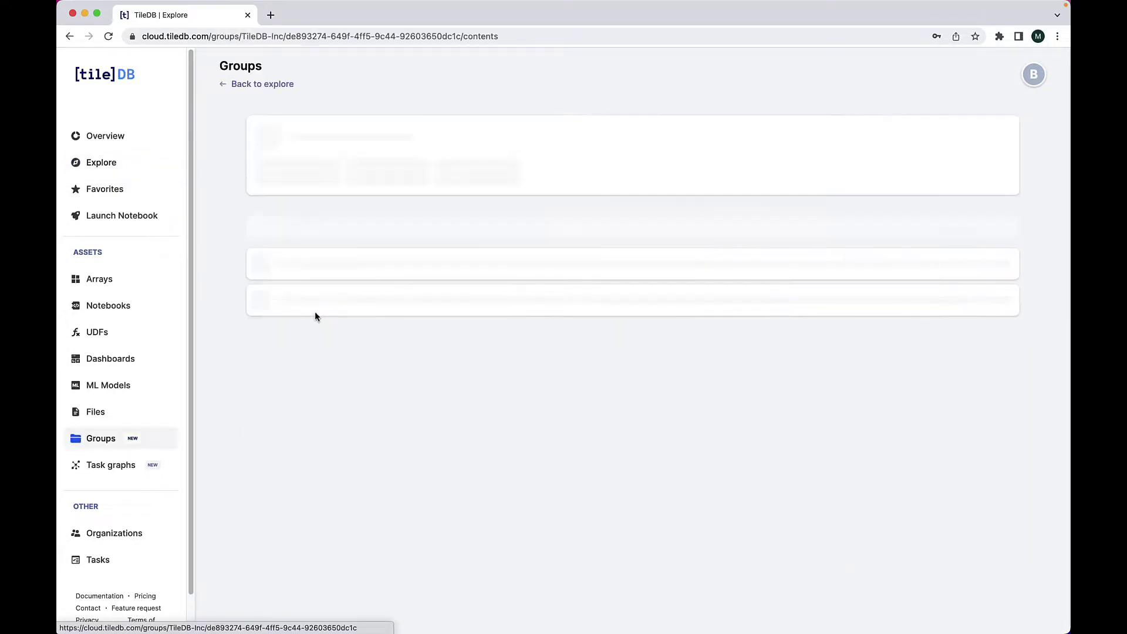
{"action": "left_click", "coordinate": [308, 296]}
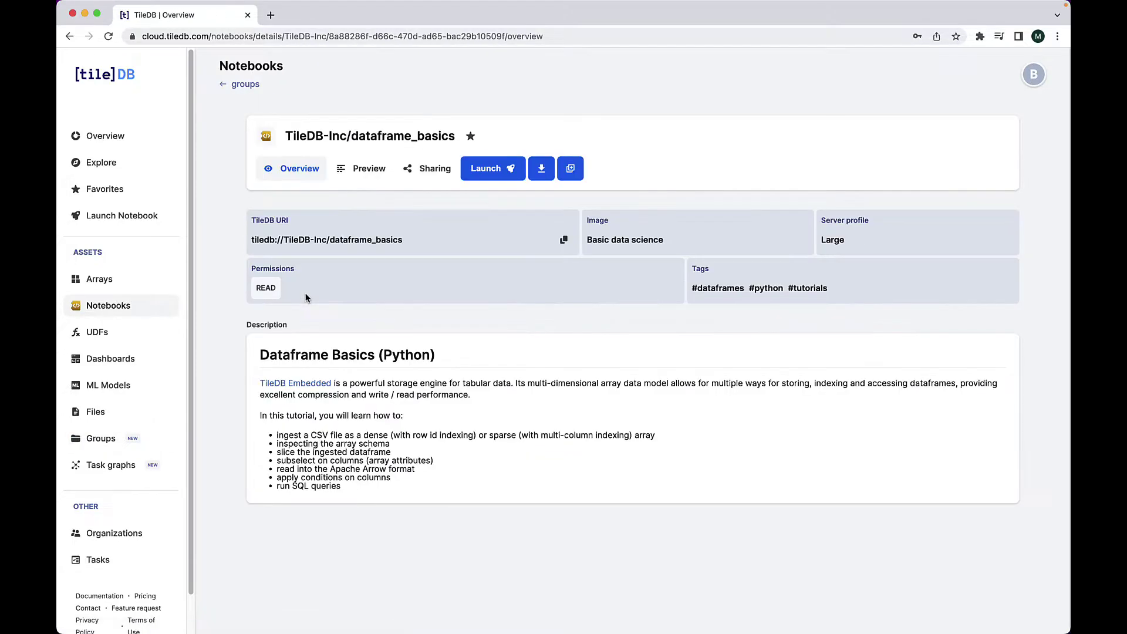
{"action": "left_click", "coordinate": [485, 172]}
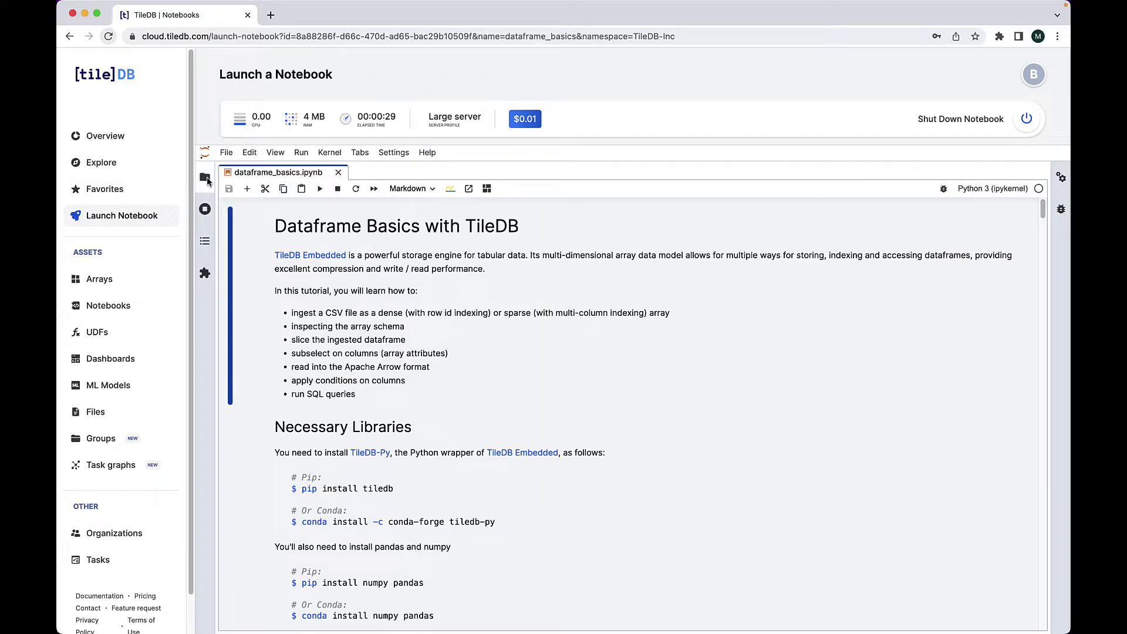
Run all cells of the dataframe_basics notebook and look through their output.
{"action": "left_click", "coordinate": [301, 152]}
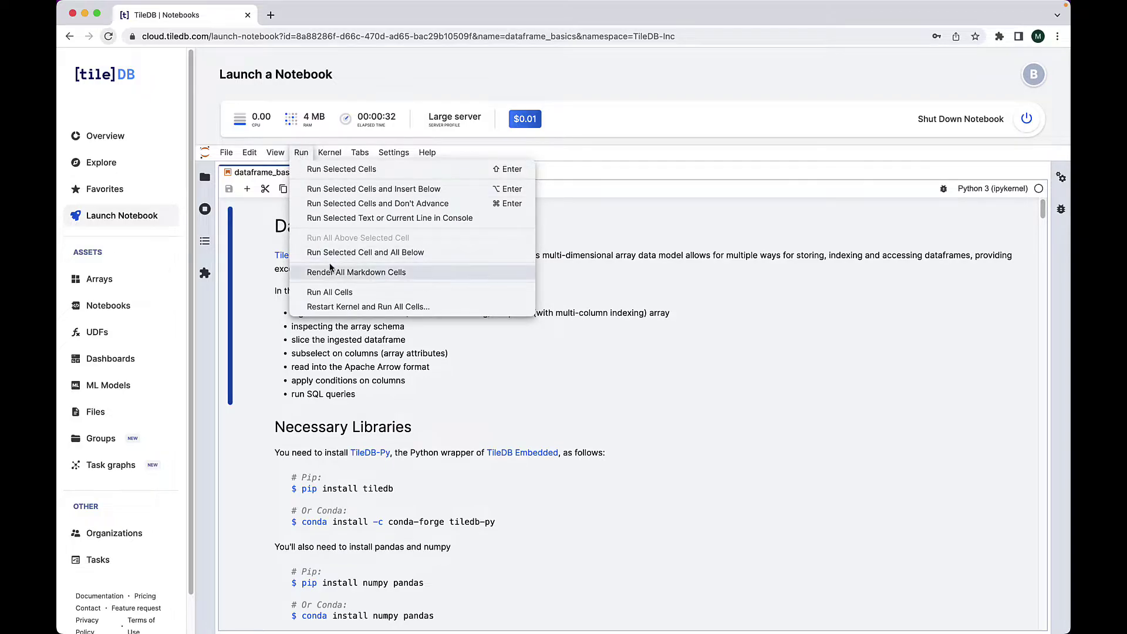
{"action": "left_click", "coordinate": [330, 292]}
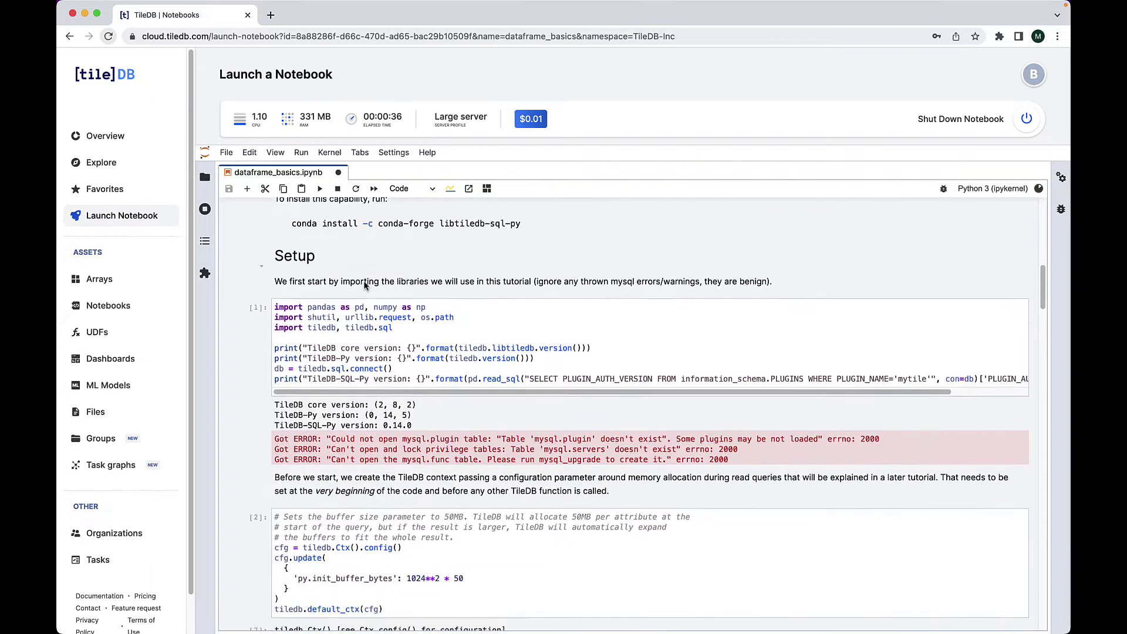
{"action": "scroll", "coordinate": [367, 285], "scroll_direction": "down", "scroll_amount": 5}
{"action": "scroll", "coordinate": [366, 282], "scroll_direction": "down", "scroll_amount": 5}
{"action": "scroll", "coordinate": [368, 286], "scroll_direction": "up", "scroll_amount": 15}
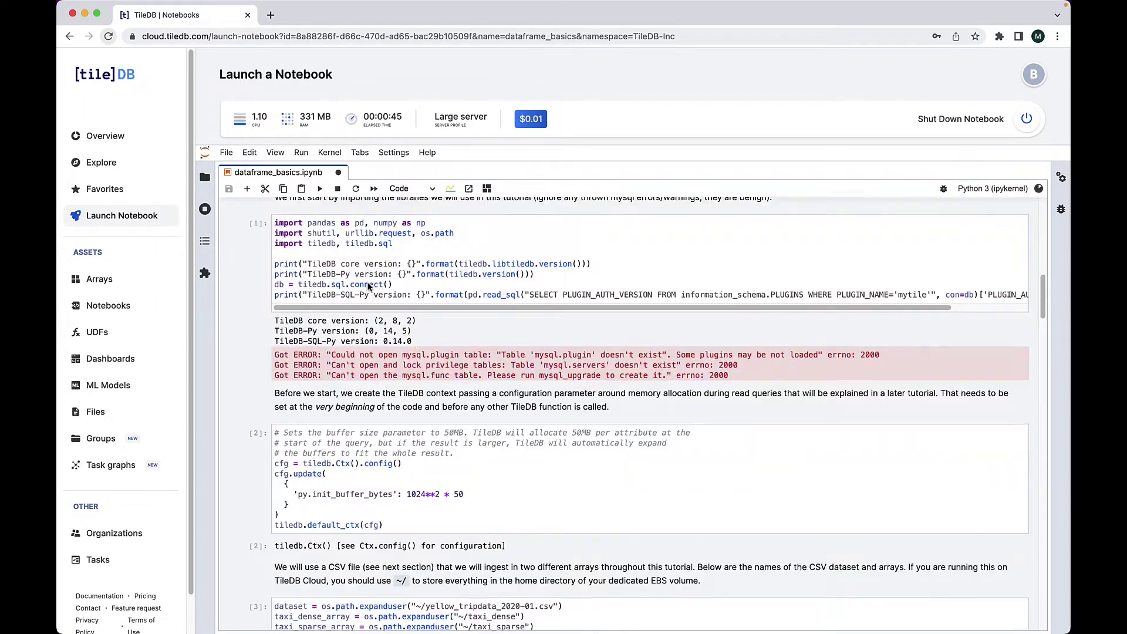
{"action": "scroll", "coordinate": [368, 286], "scroll_direction": "up", "scroll_amount": 10}
Locate the yellow_tripdata_2020-01.csv file in the notebook's file browser, and shut down the notebook server.
{"action": "left_click", "coordinate": [205, 176]}
{"action": "left_click", "coordinate": [258, 295]}
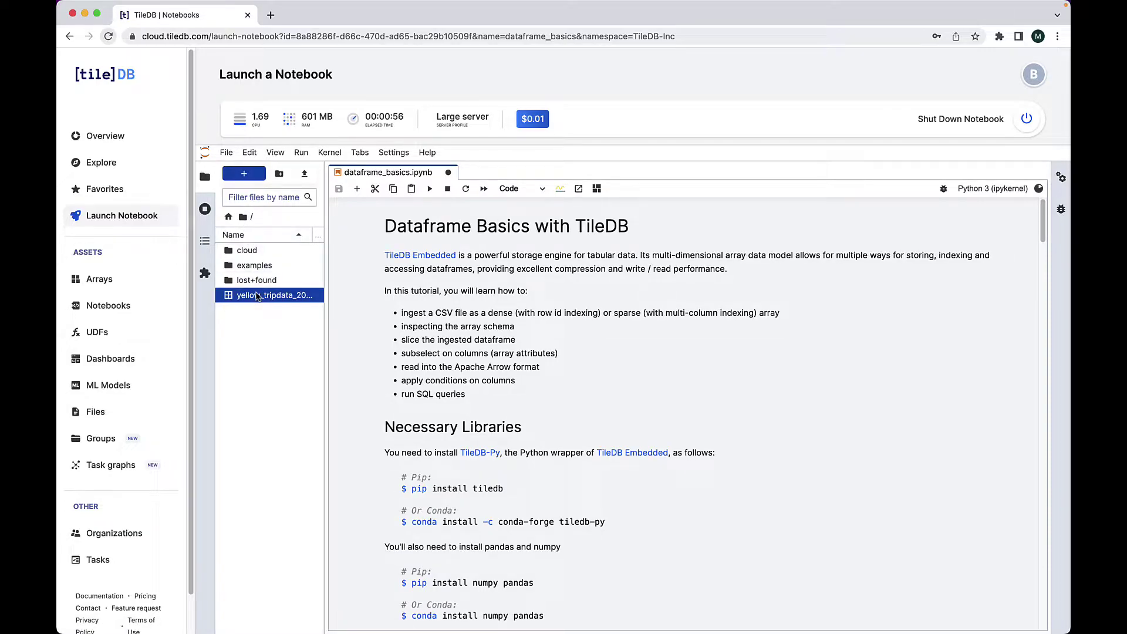
{"action": "left_click", "coordinate": [1026, 120]}
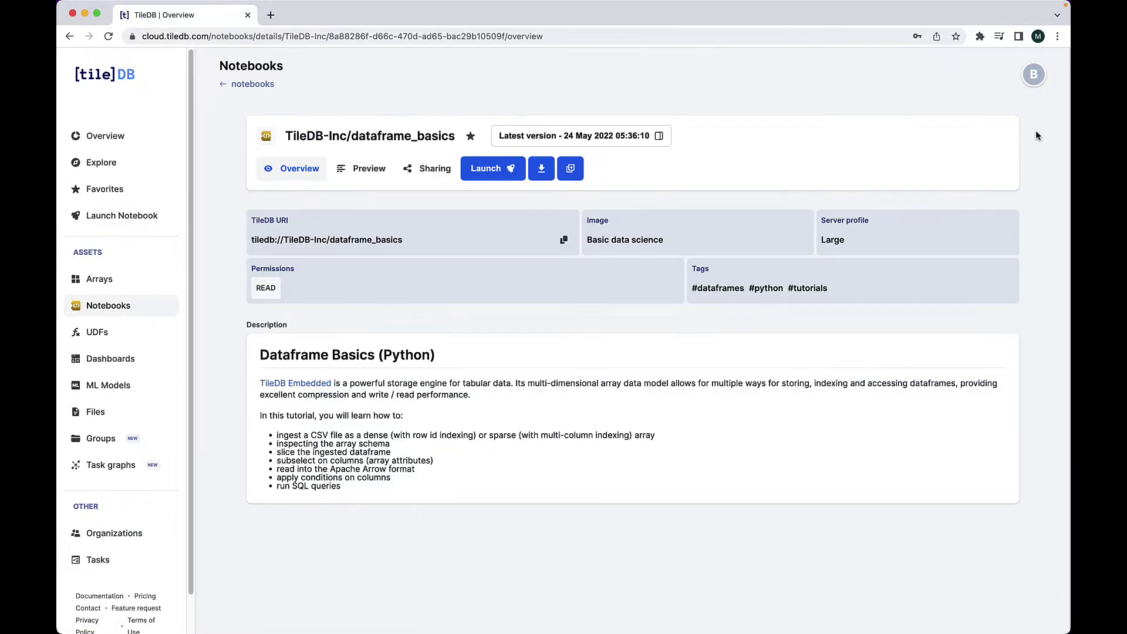
Open the account's cloud credentials settings, and copy the first access key ID from the security credentials page in the AWS console.
{"action": "left_click", "coordinate": [1033, 75]}
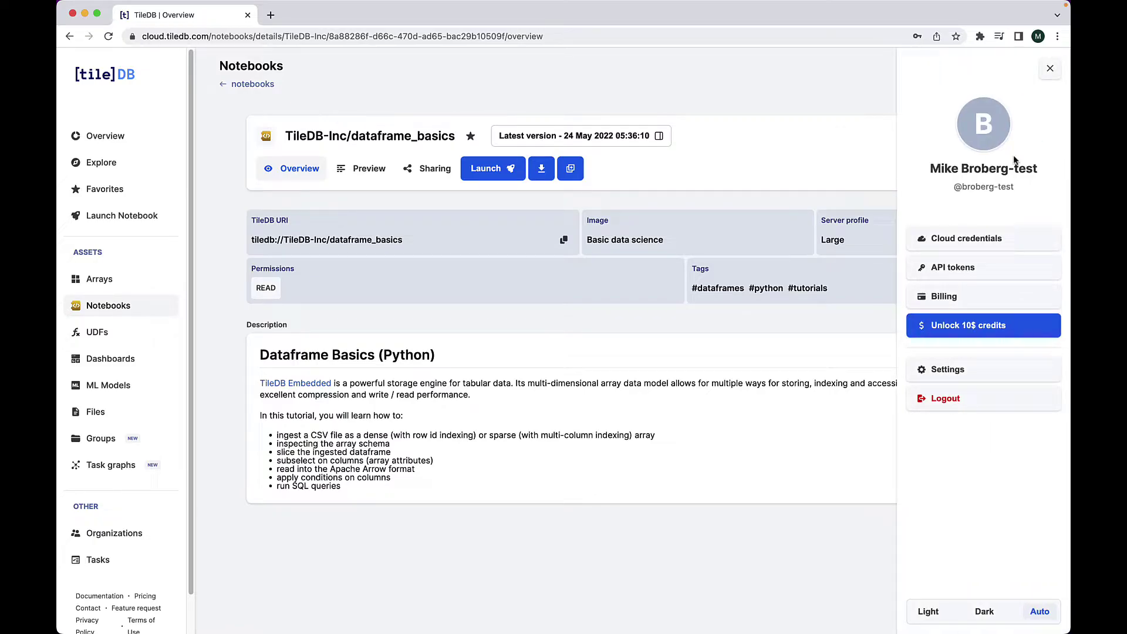
{"action": "left_click", "coordinate": [985, 237]}
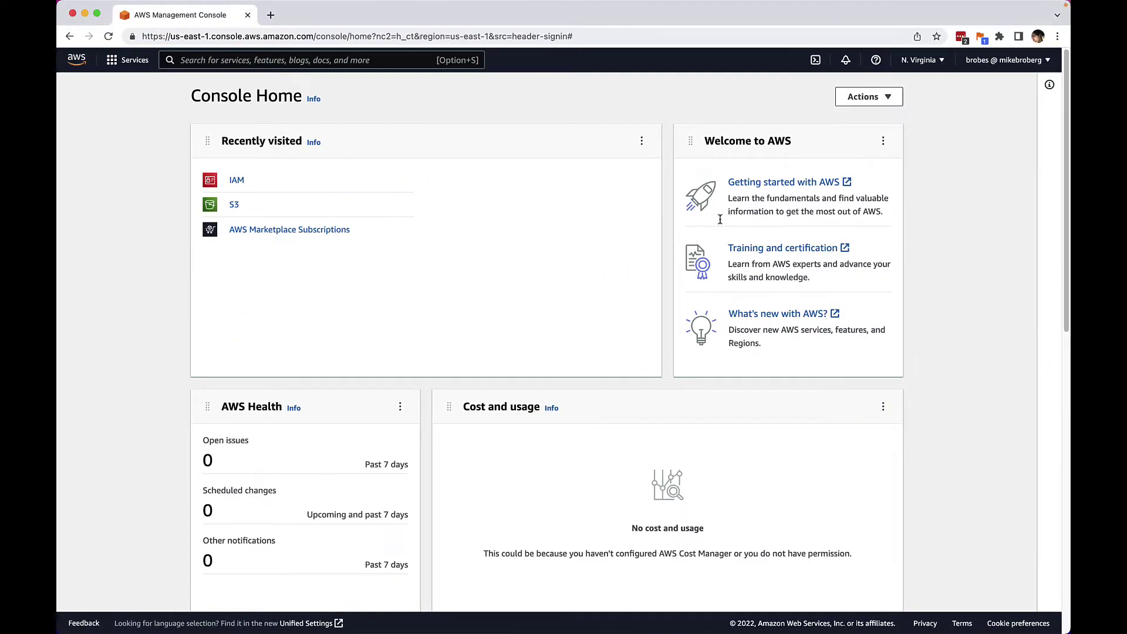
{"action": "left_click", "coordinate": [984, 63]}
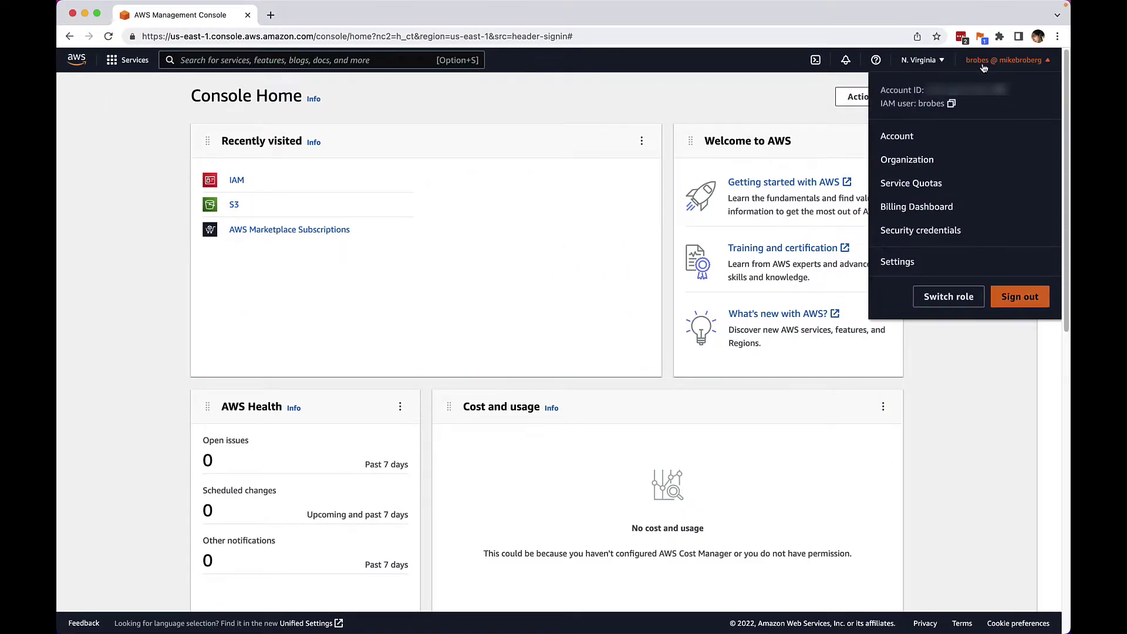
{"action": "left_click", "coordinate": [941, 229]}
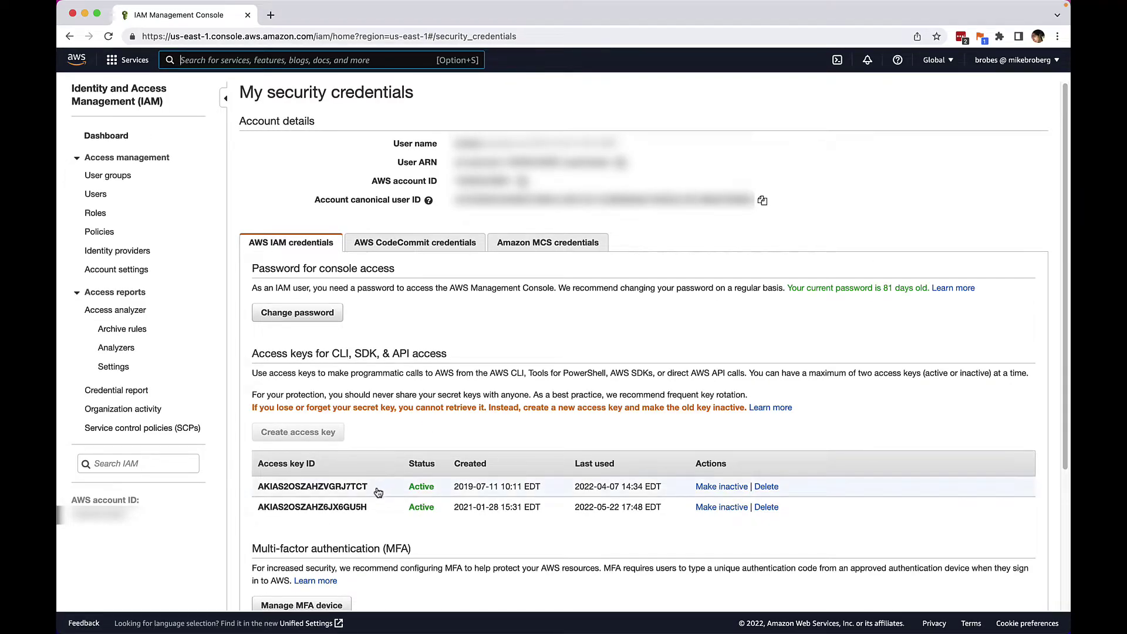
{"action": "left_click_drag", "start_coordinate": [378, 492], "coordinate": [258, 497]}
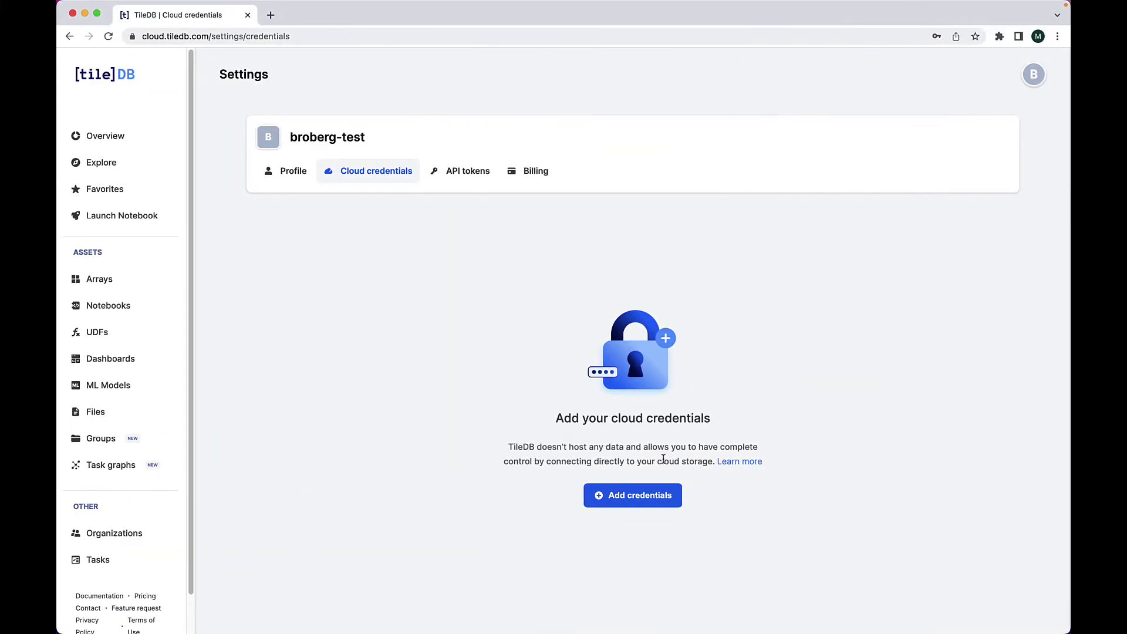
Add cloud credentials in TileDB Cloud with the AWS access key ID, the AWS secret access key and the friendly name "demo-creds".
{"action": "left_click", "coordinate": [636, 495]}
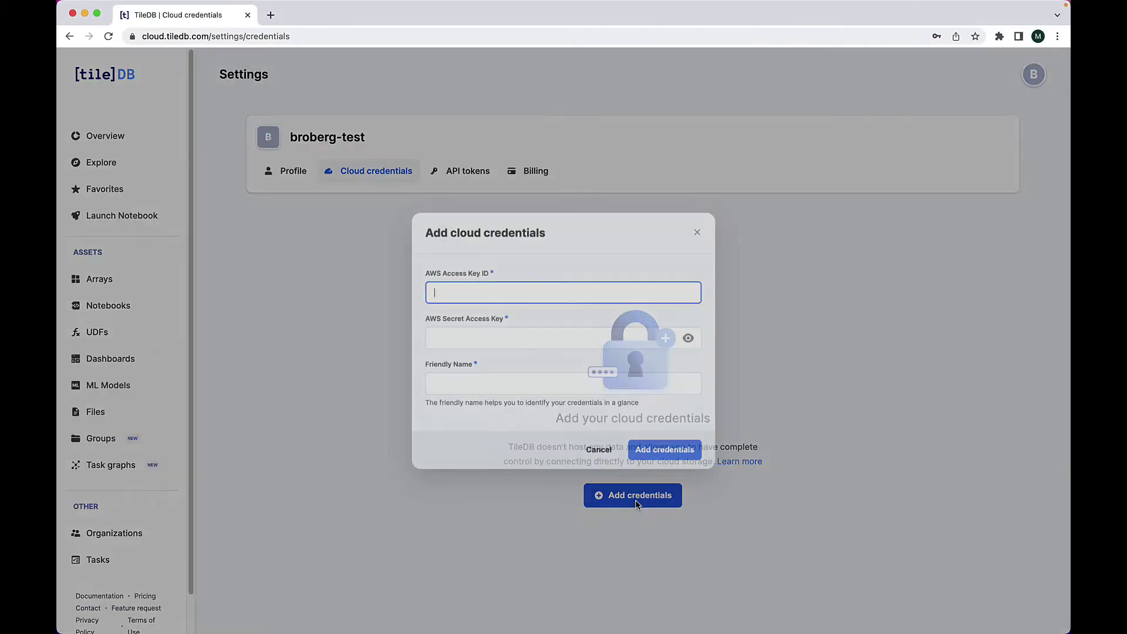
{"action": "left_click", "coordinate": [473, 340]}
{"action": "key", "text": "super+v"}
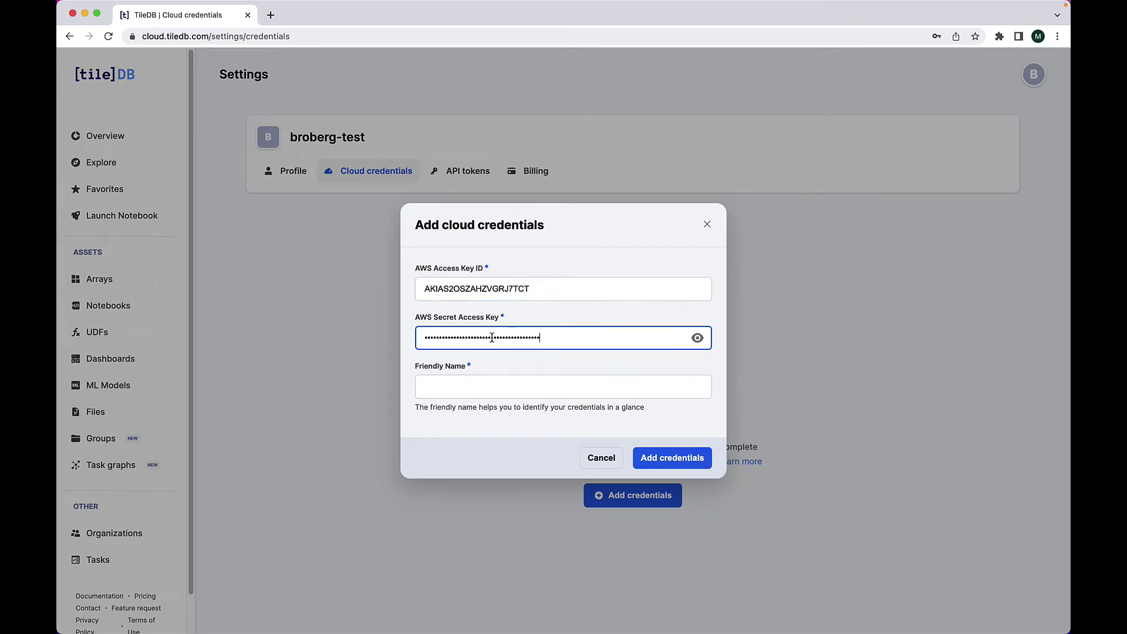
{"action": "left_click", "coordinate": [466, 383]}
{"action": "type", "text": "demo-cre"}
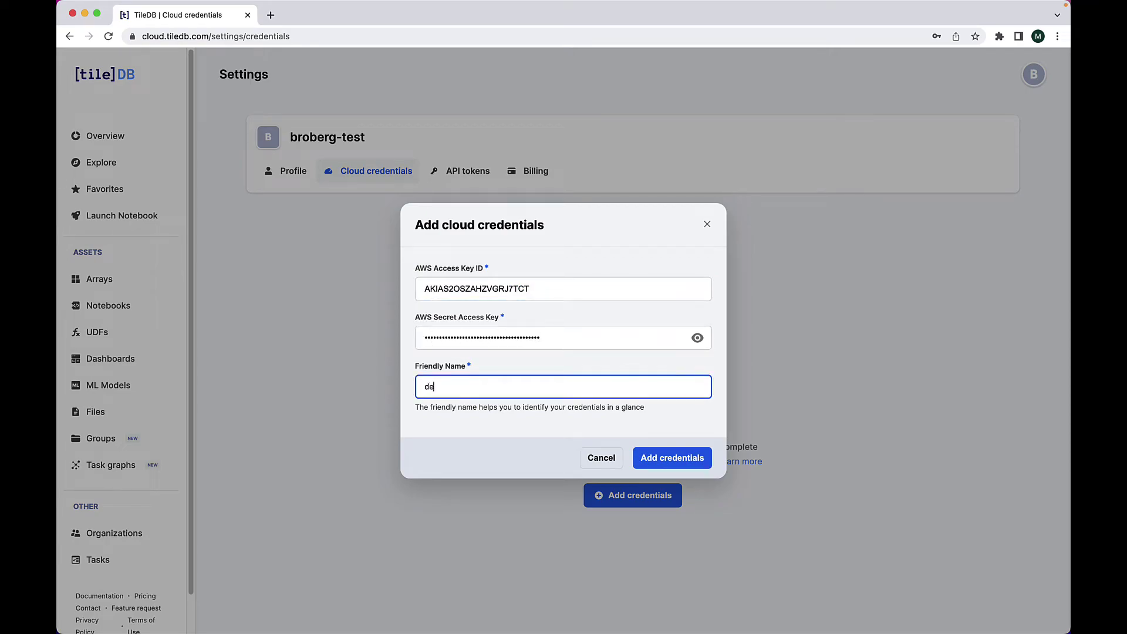
{"action": "type", "text": "ds"}
{"action": "left_click", "coordinate": [644, 455]}
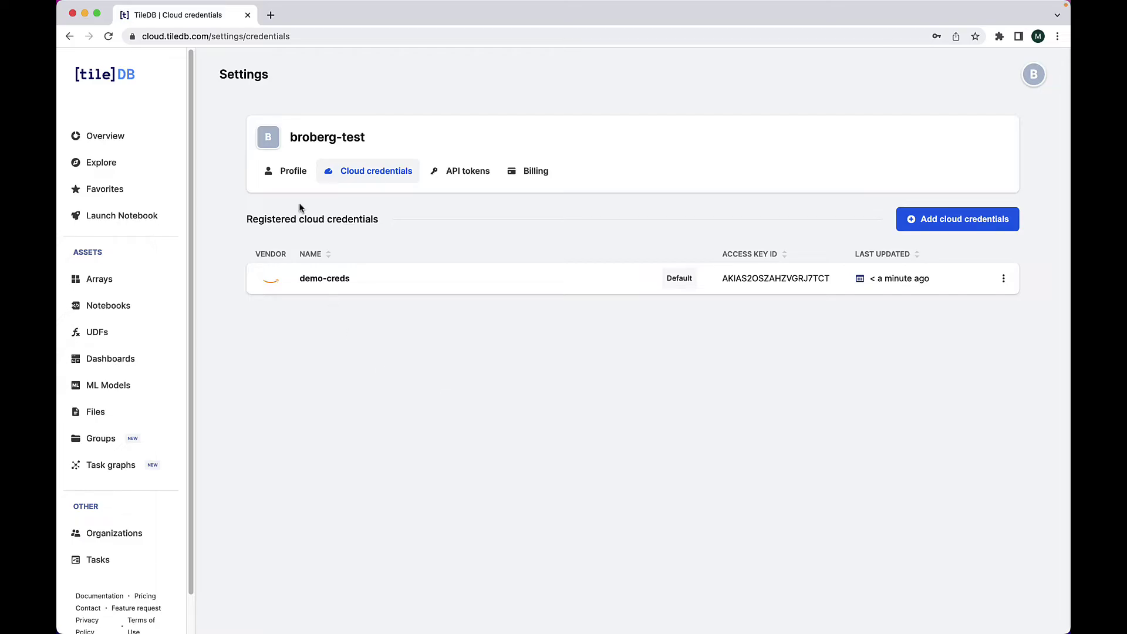
Open the default storage path for editing in the account's profile settings.
{"action": "left_click", "coordinate": [292, 176]}
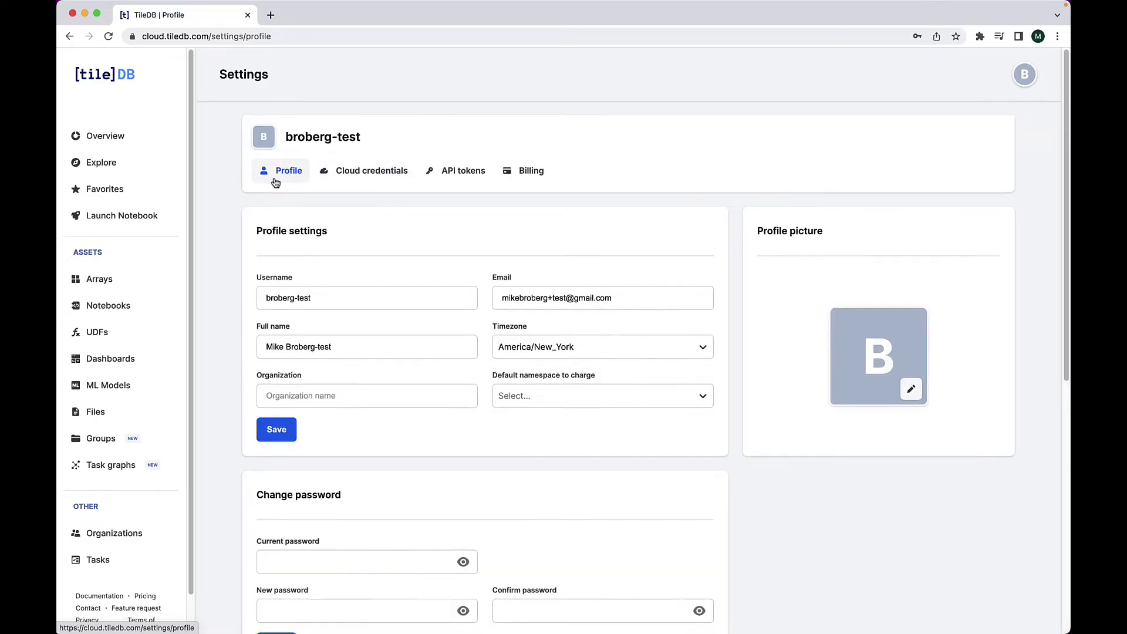
{"action": "scroll", "coordinate": [275, 182], "scroll_direction": "down", "scroll_amount": 8}
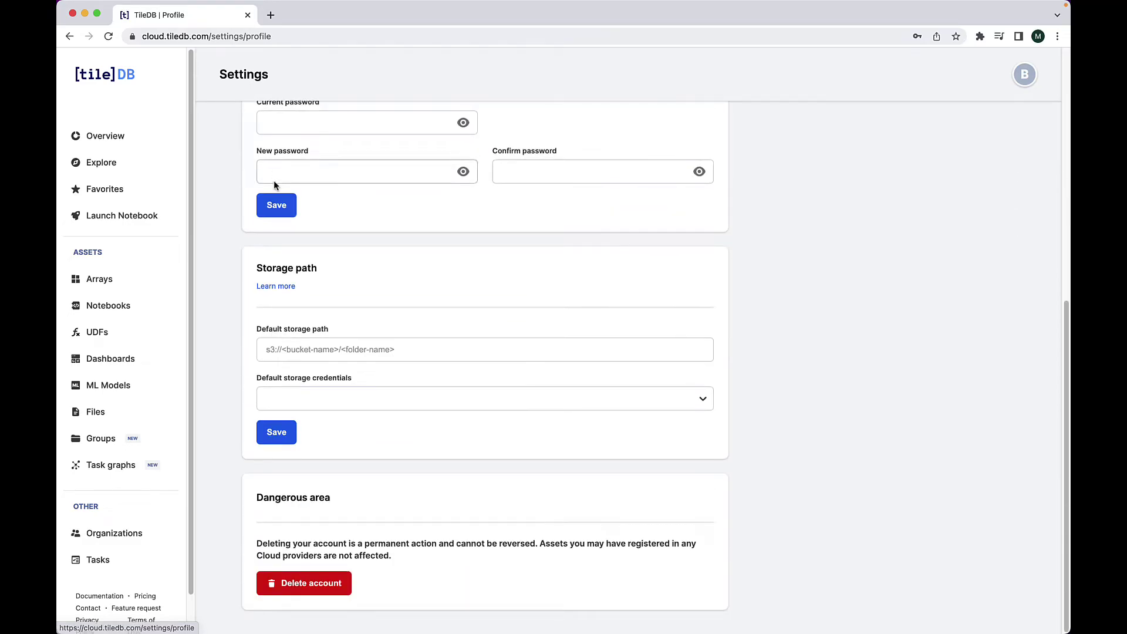
{"action": "left_click", "coordinate": [274, 351]}
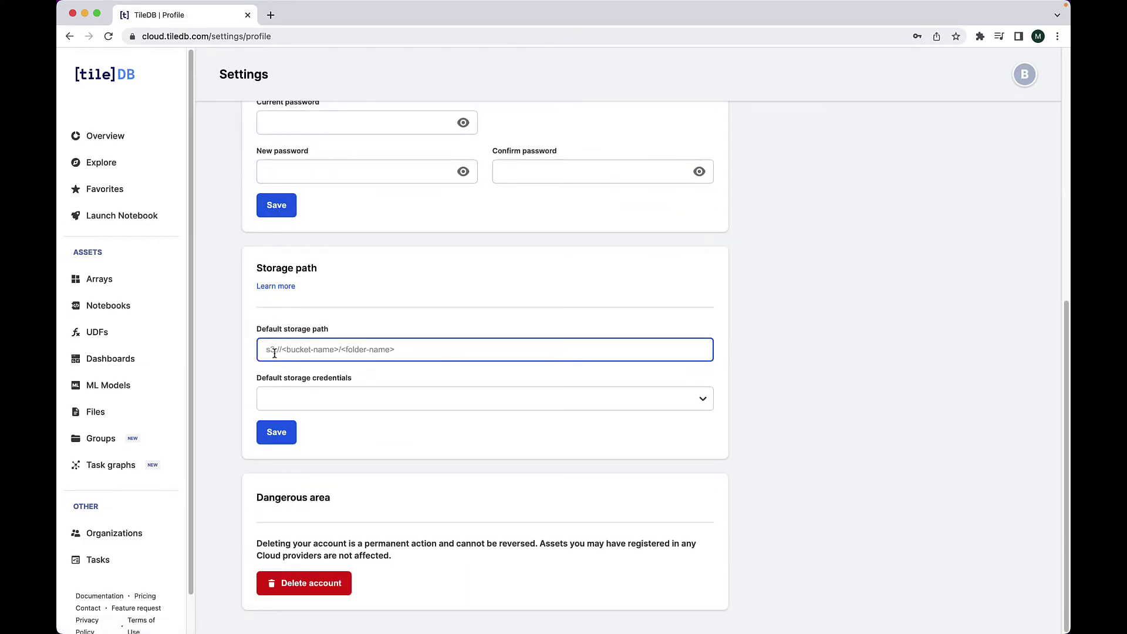
Switch to the AWS console and copy the S3 URI of the notebooks/ folder in the brobe-tile bucket.
{"action": "key", "text": "ctrl+Left"}
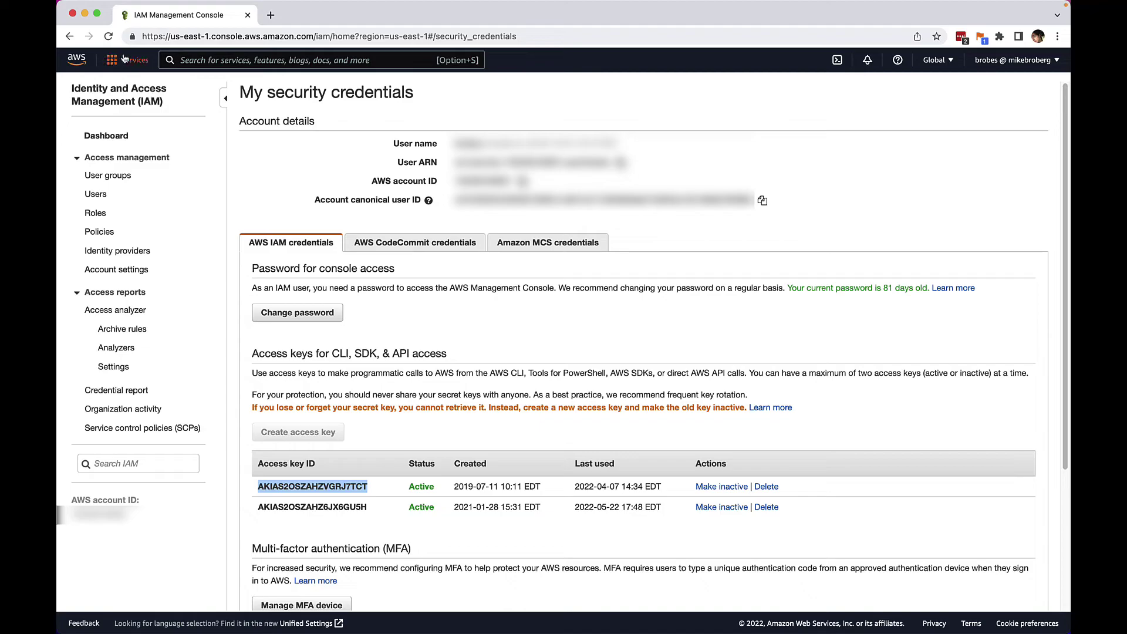
{"action": "left_click", "coordinate": [125, 57]}
{"action": "left_click", "coordinate": [369, 243]}
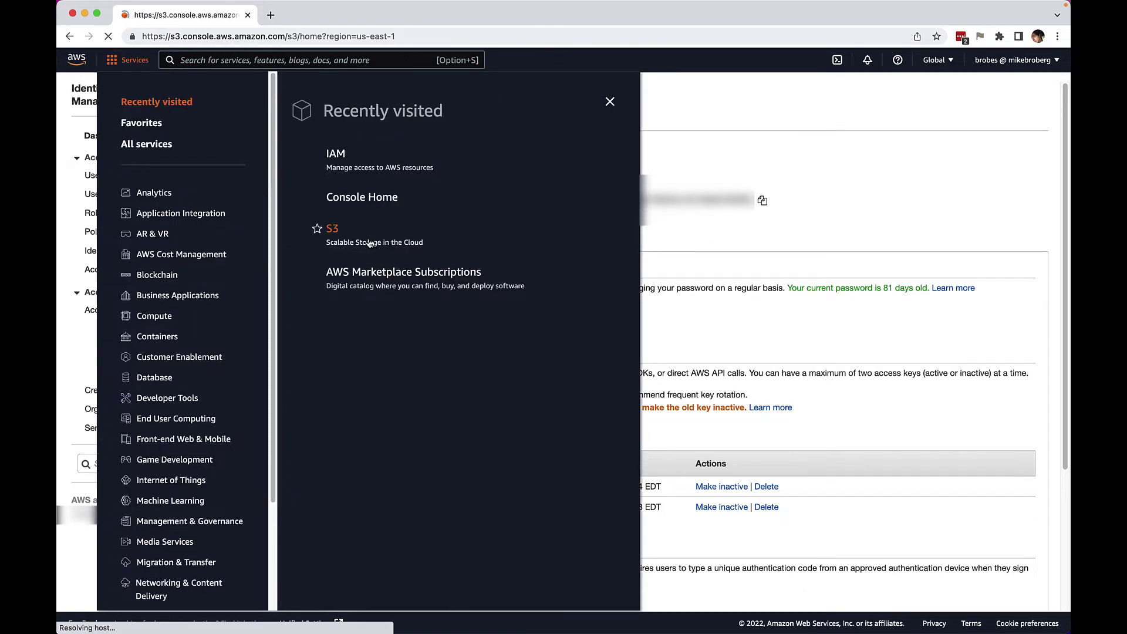
{"action": "left_click", "coordinate": [320, 398]}
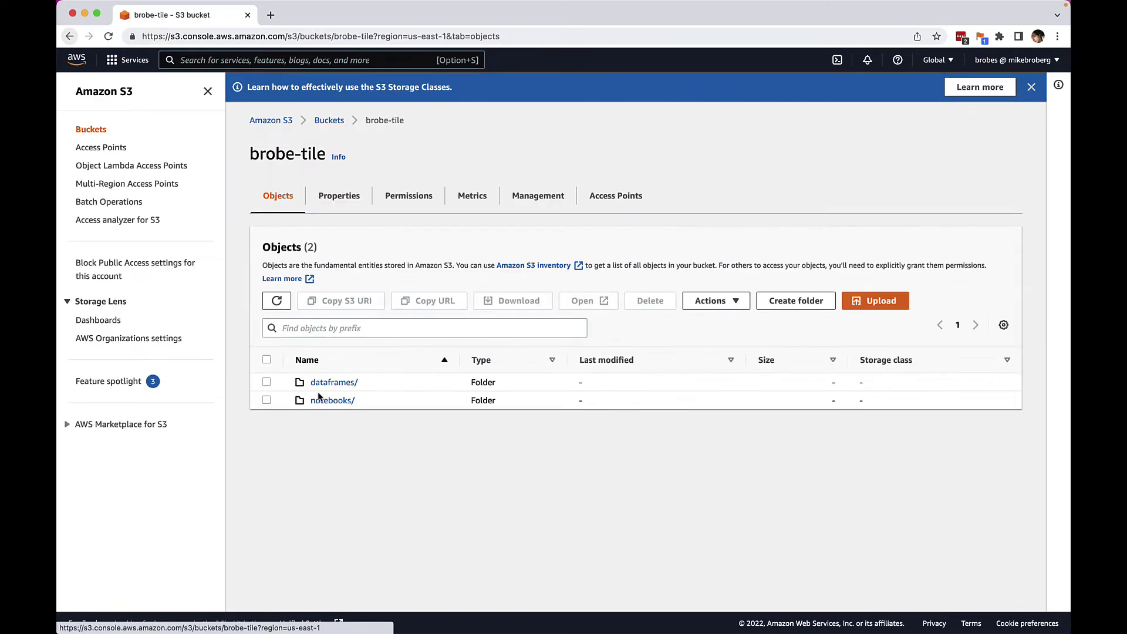
{"action": "left_click", "coordinate": [267, 399]}
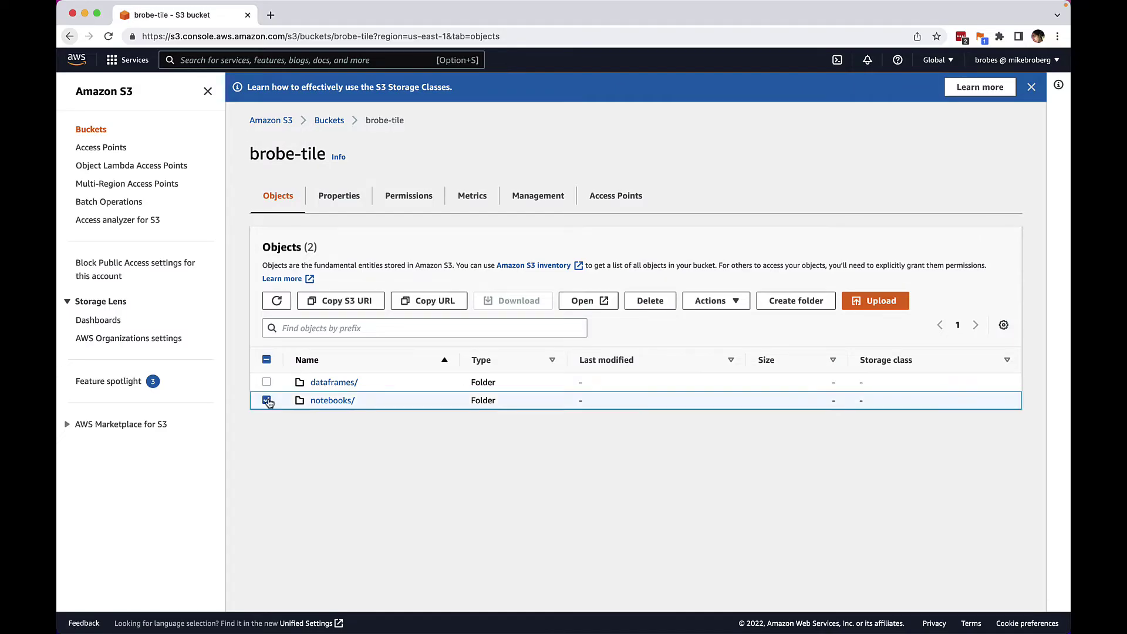
{"action": "left_click", "coordinate": [334, 307]}
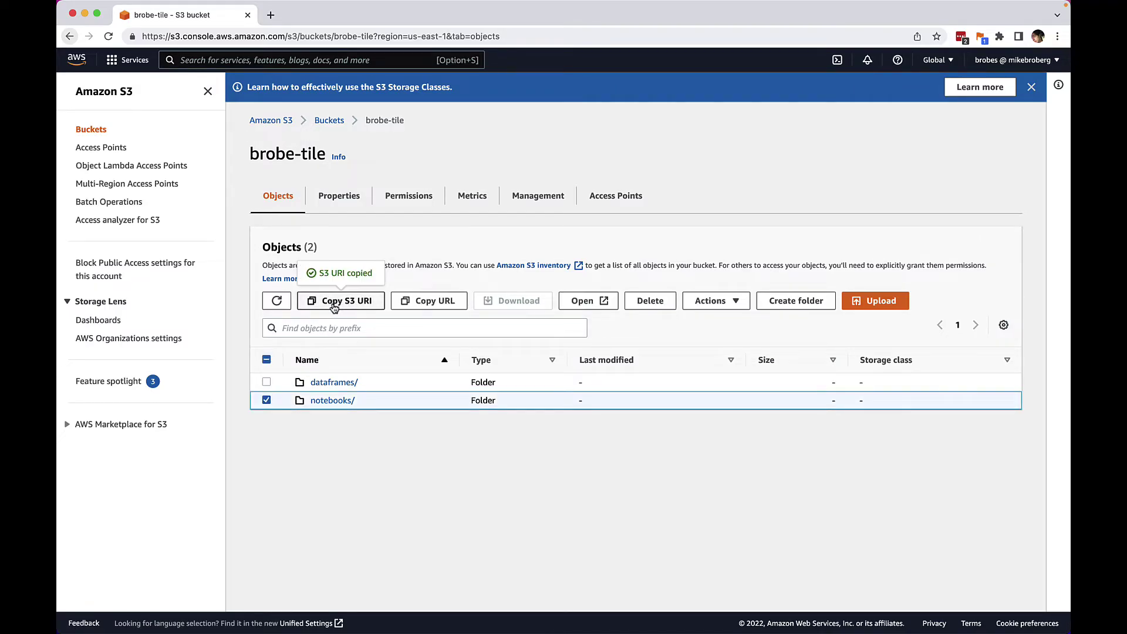
Back in TileDB Cloud, set the default storage path to s3://brobe-tile/notebooks/ with demo-creds as default storage credentials, and save.
{"action": "key", "text": "ctrl+Right"}
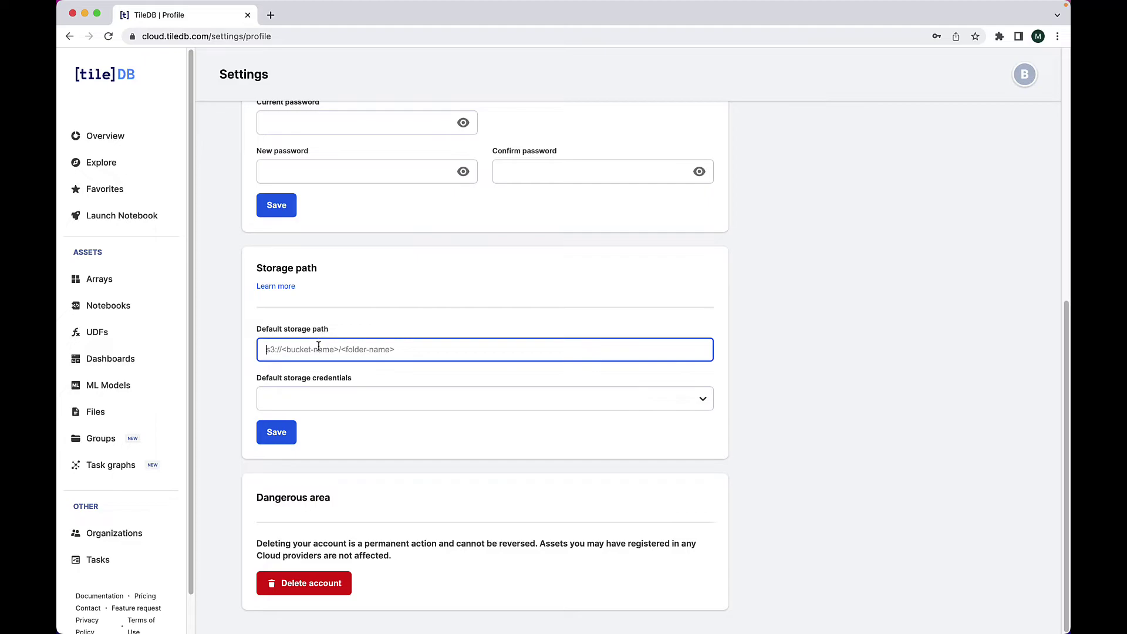
{"action": "key", "text": "super+v"}
{"action": "left_click", "coordinate": [317, 398]}
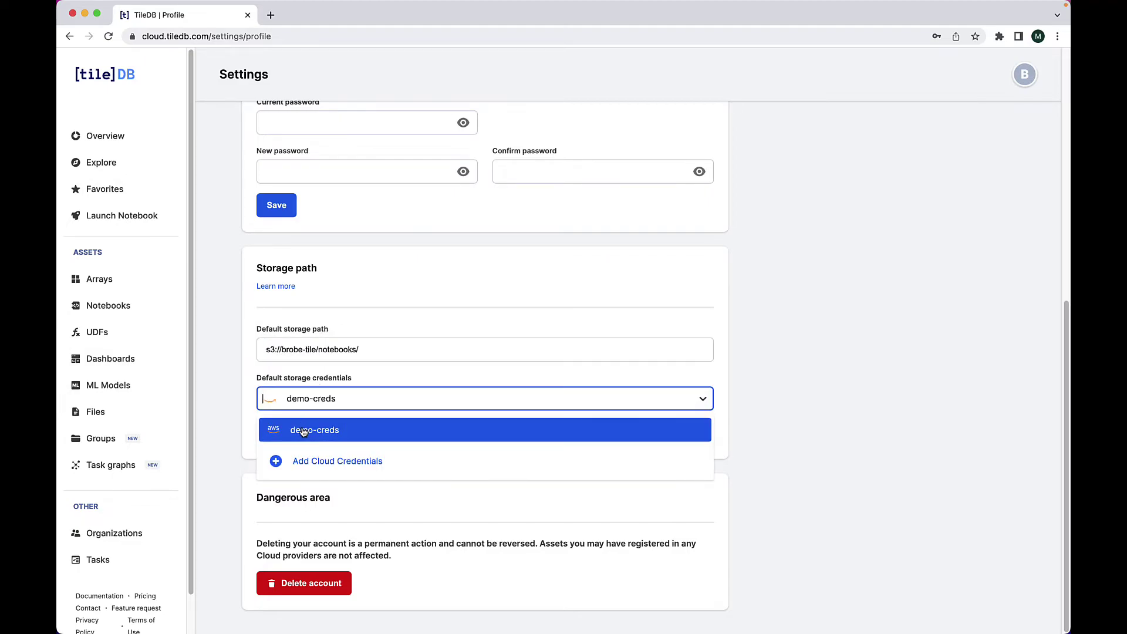
{"action": "left_click", "coordinate": [303, 431]}
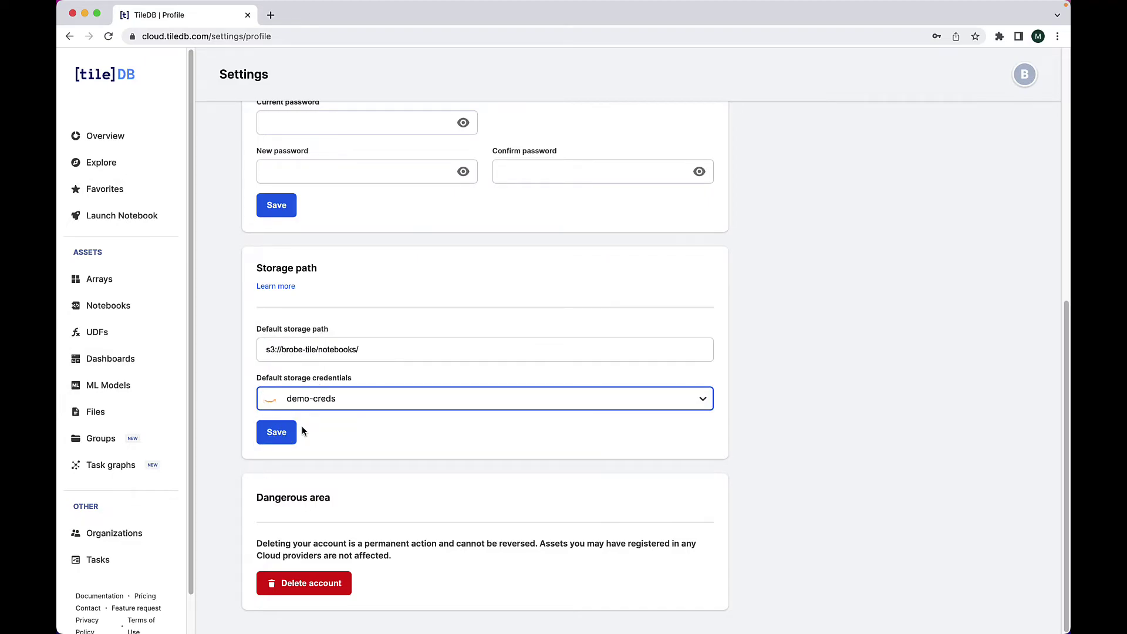
{"action": "left_click", "coordinate": [287, 434]}
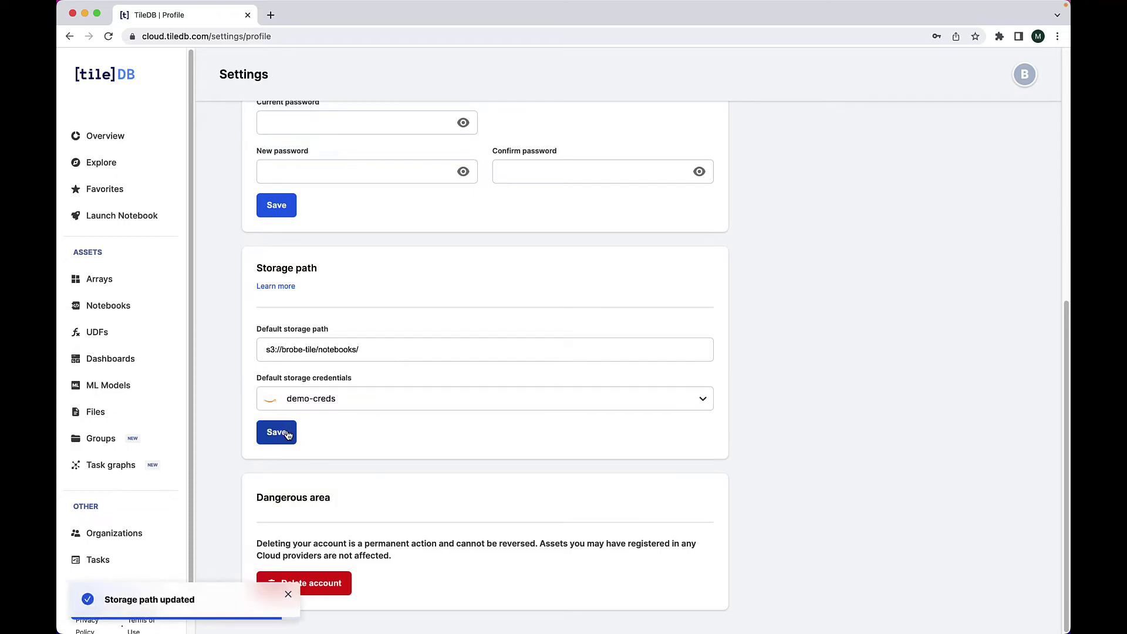